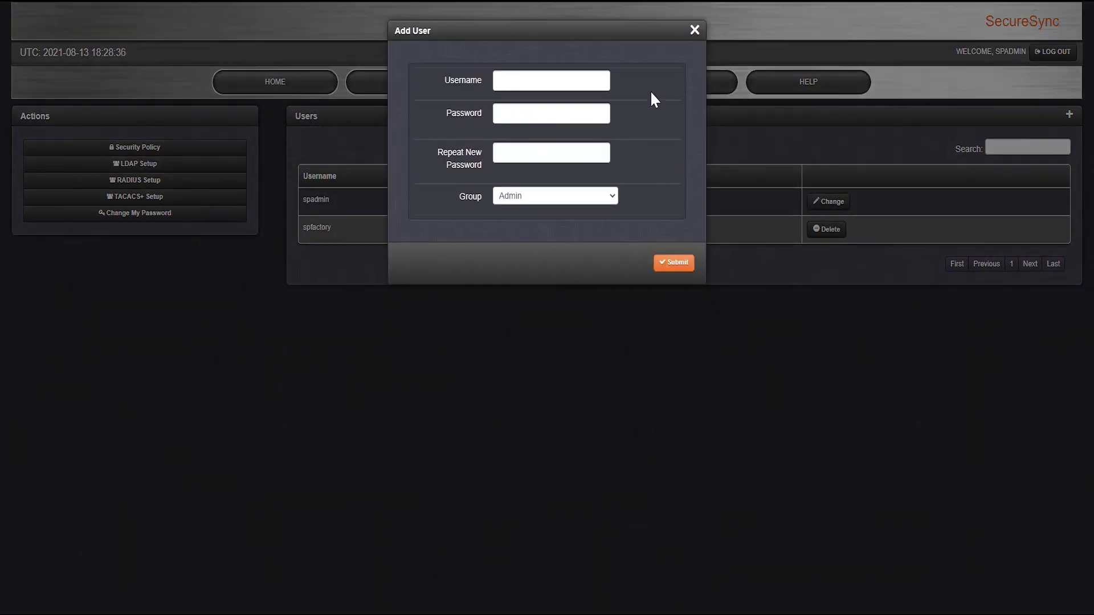
Step: Close the Add User form and check the maximum password age in the Security Policy
left_click(695, 29)
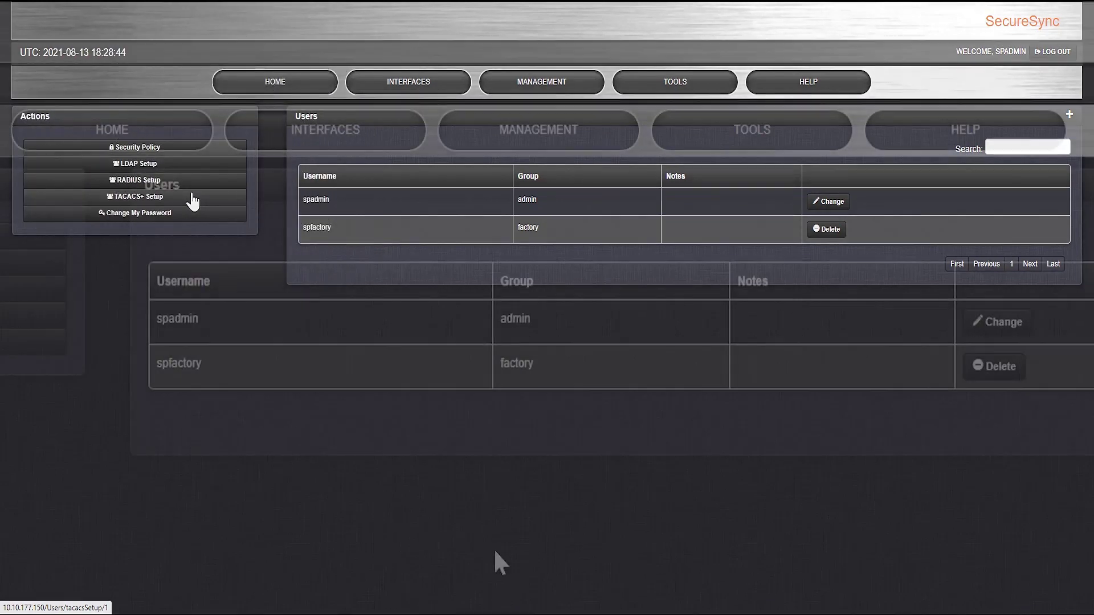
mouse_move(549, 137)
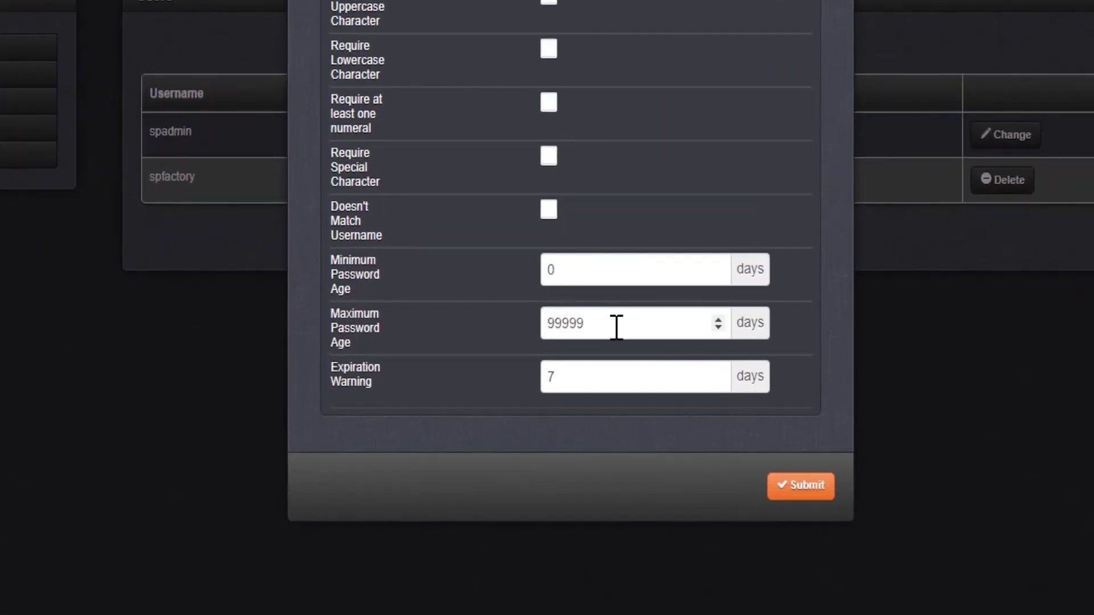
left_click_drag(615, 323, 513, 330)
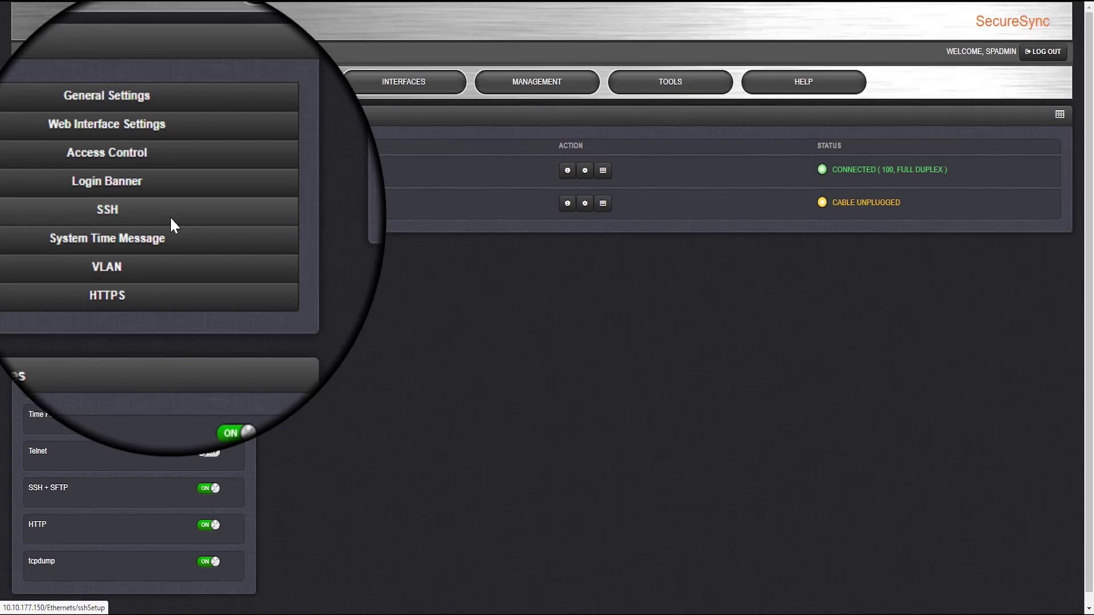
Step: Open the SSH settings from the Network Setup actions, then scroll the Safran Timing & Synchronization store page
left_click(171, 219)
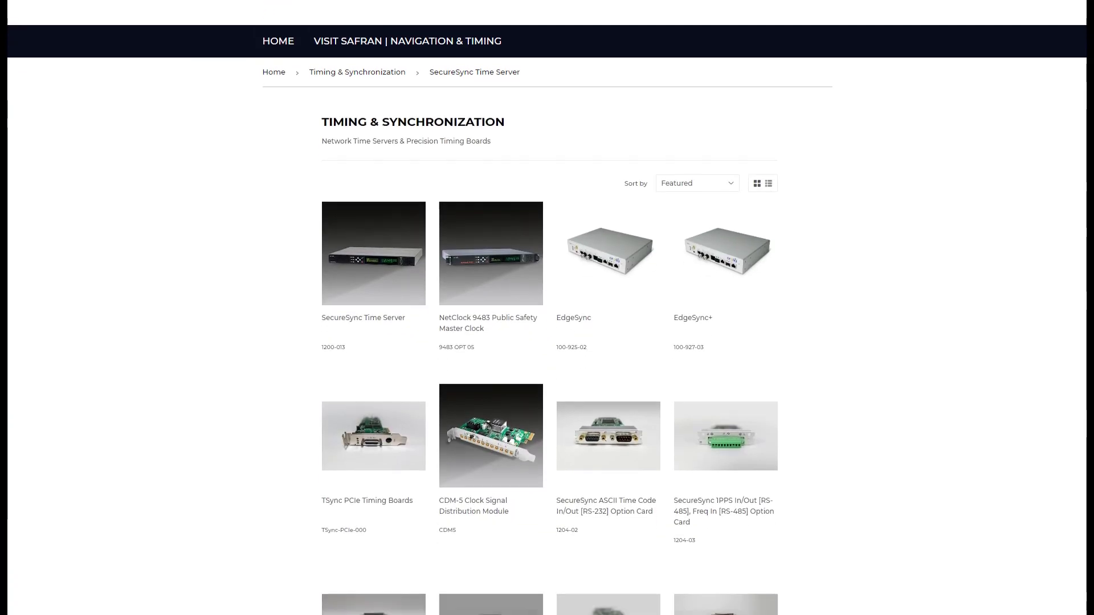
Step: Scroll the Timing & Synchronization listing down to the IRIG I/O, Gigabit Ethernet and 10MHz Out option cards
scroll(547, 307, "down", 8)
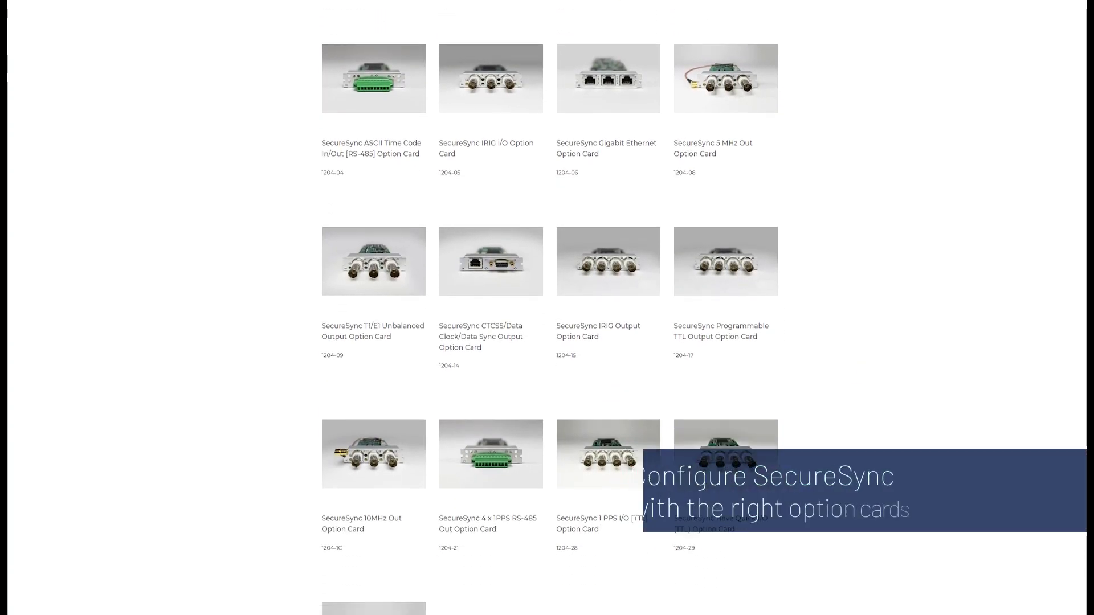
scroll(547, 308, "down", 2)
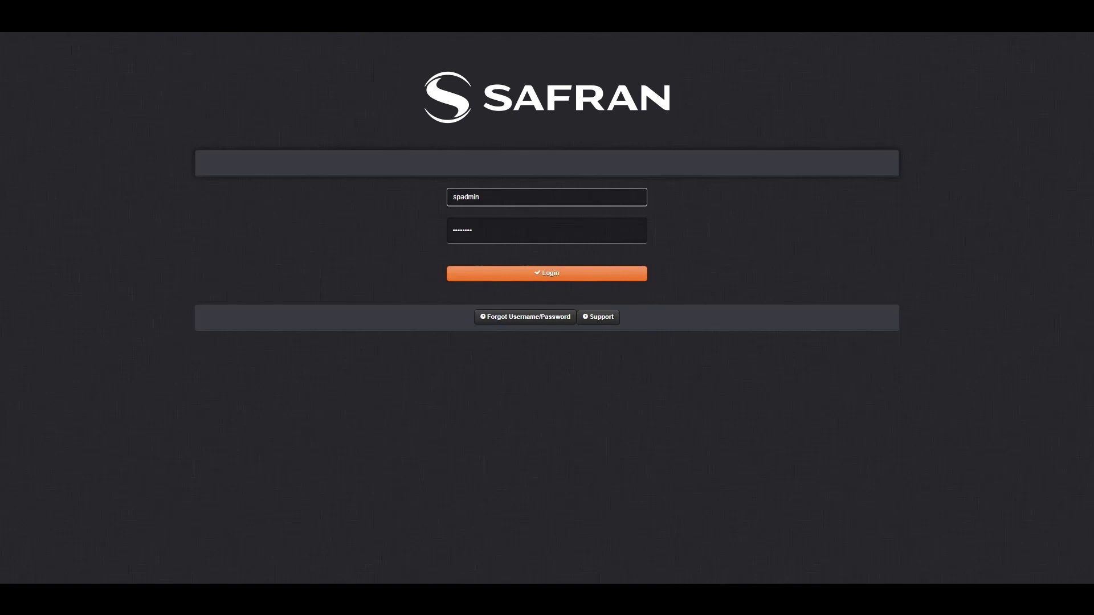
Step: Log in to reach the dashboard showing GNSS 0 in sync, NTP Stratum 1 and disciplining locked
left_click(561, 277)
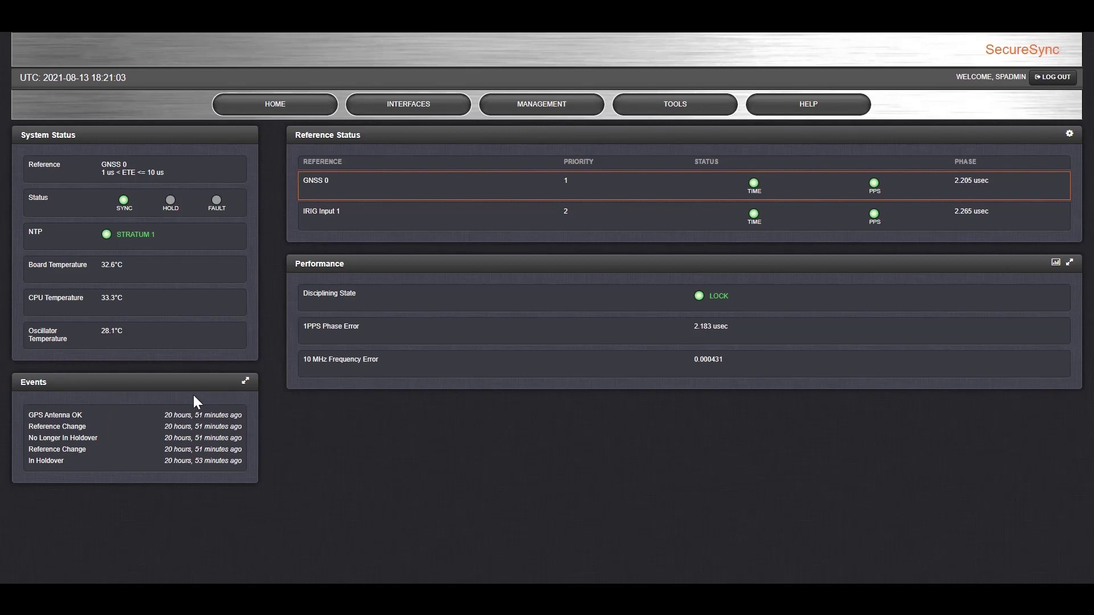
left_click(245, 380)
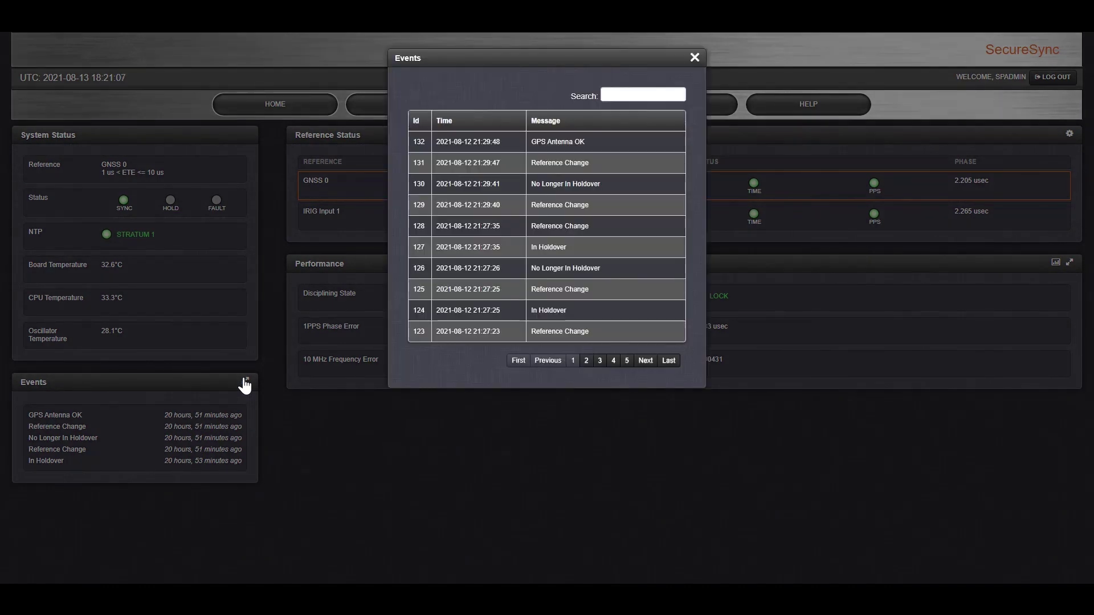
left_click(631, 91)
type("reboot")
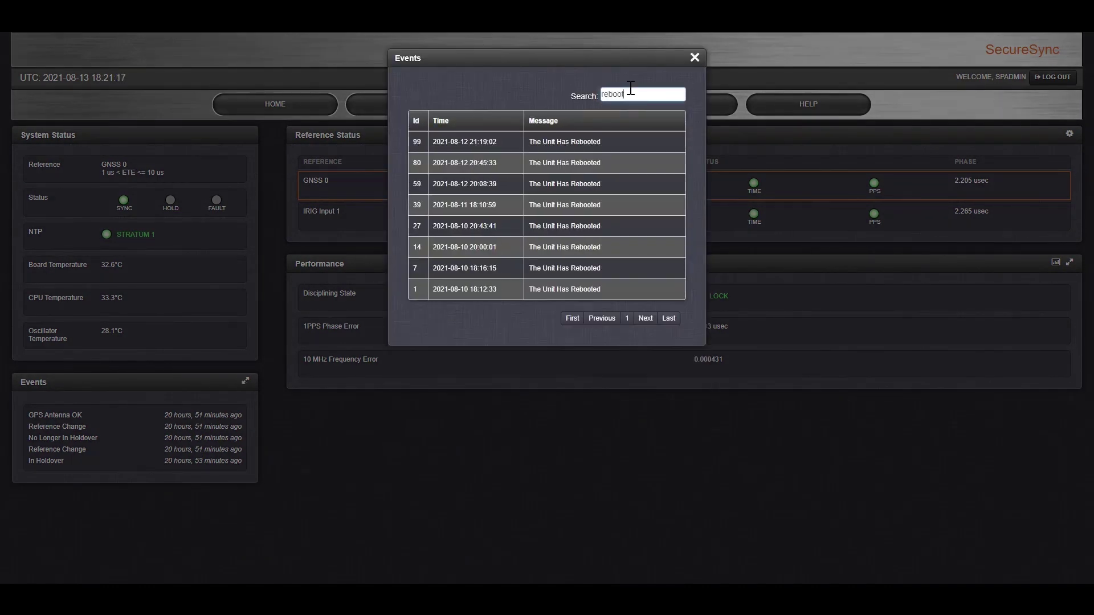
left_click(694, 57)
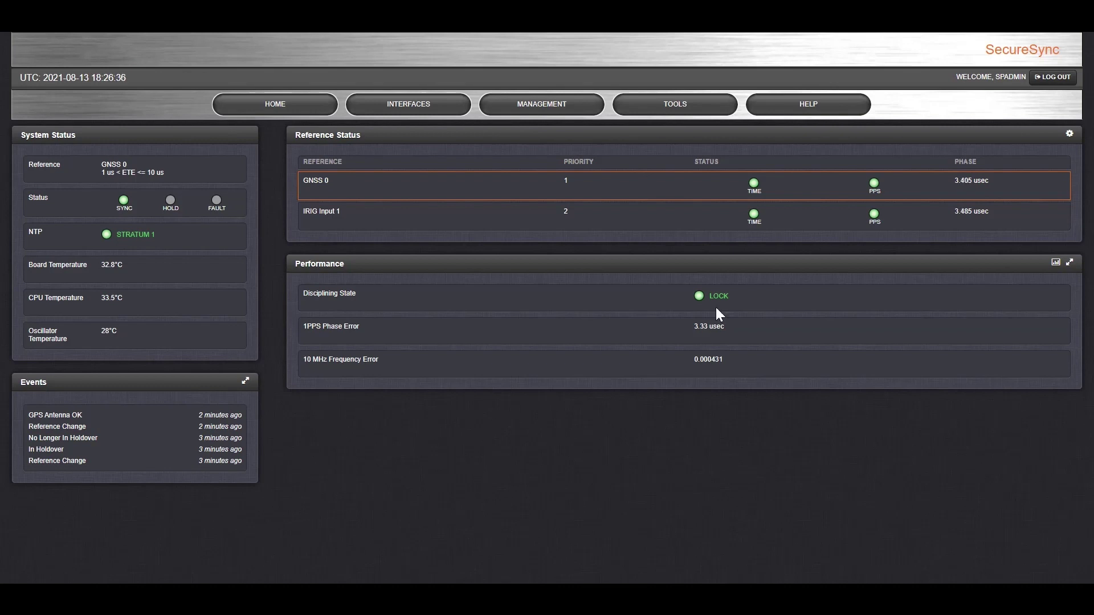
Step: Open the Performance history graphs of phase error, frequency error, DAC value and oscillator temperature
left_click(1057, 263)
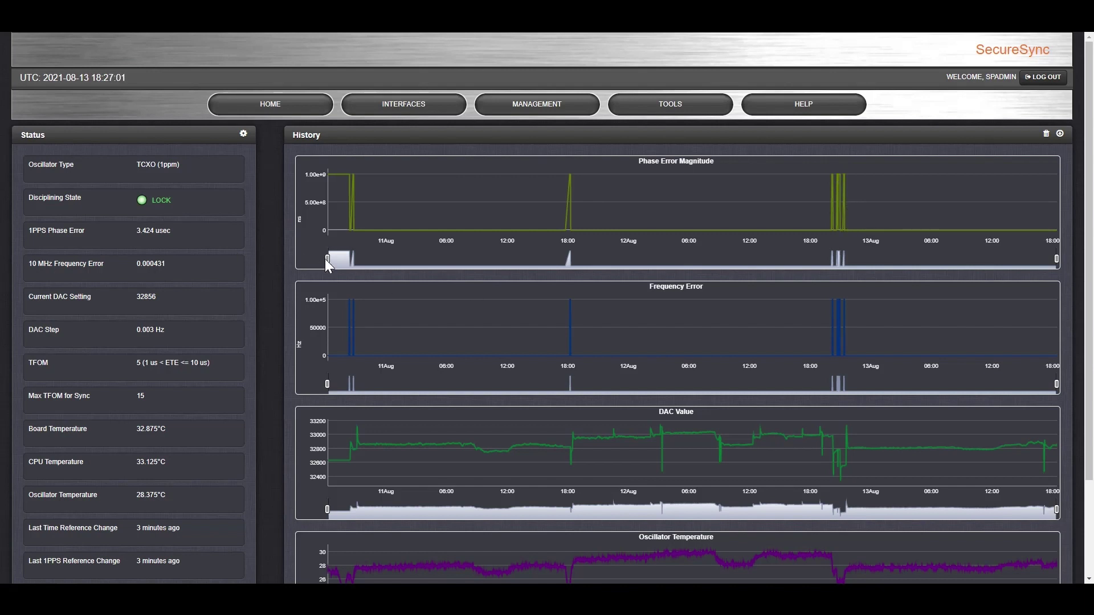
Step: Narrow the History charts to run from 12 Aug 22:00 to around 14:00
left_click_drag(329, 259, 854, 259)
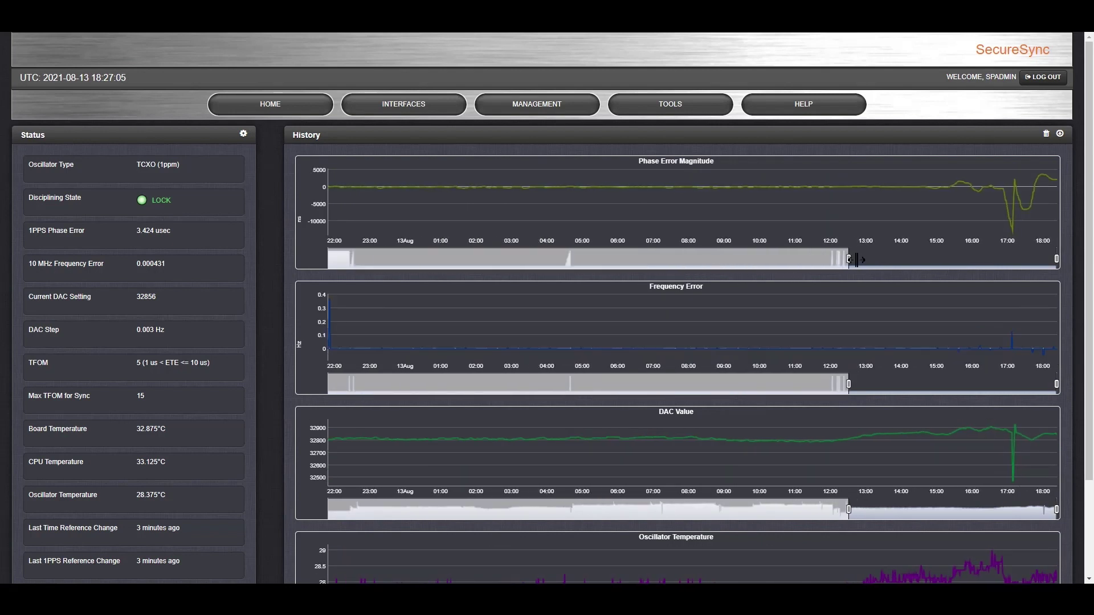
left_click_drag(1057, 258, 1008, 255)
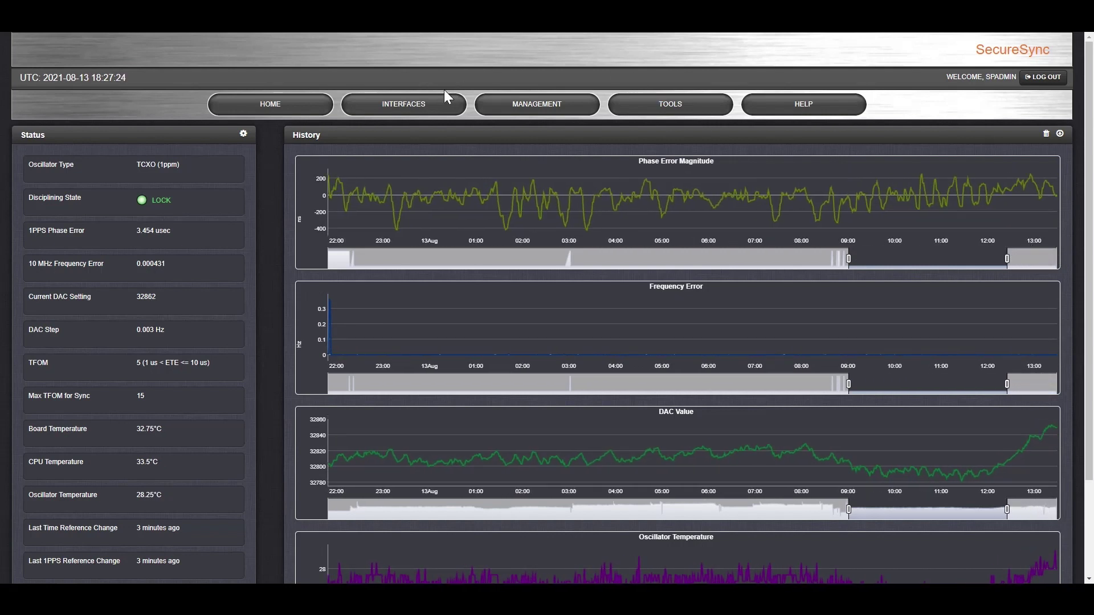
mouse_move(417, 106)
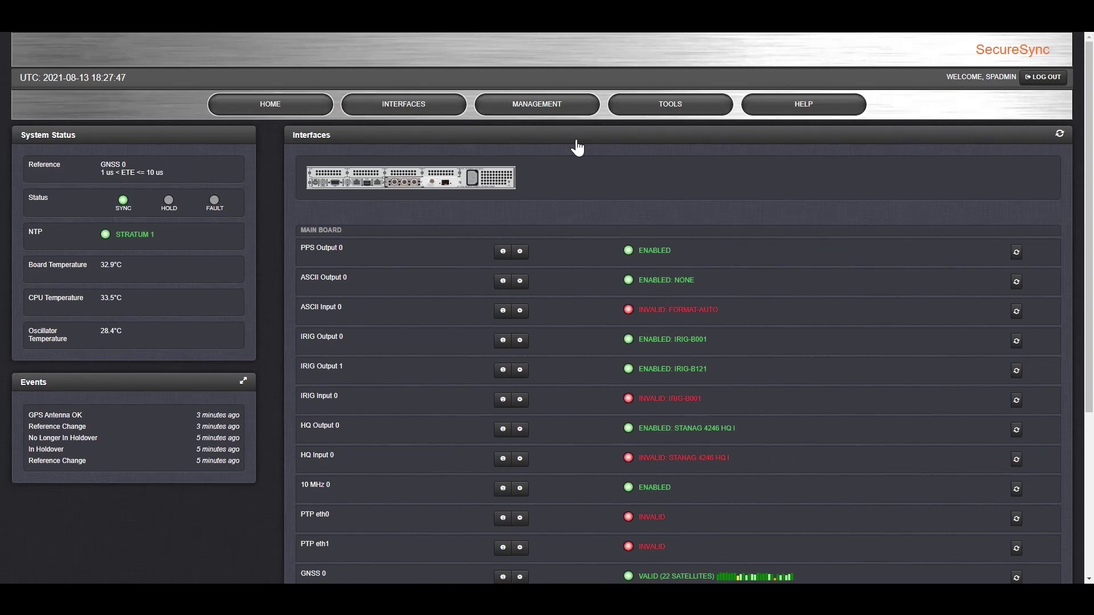
Step: Jump to the IRIG Input 1 row in slot 3 via the rear-panel image, then bring up the Management menu
left_click(394, 191)
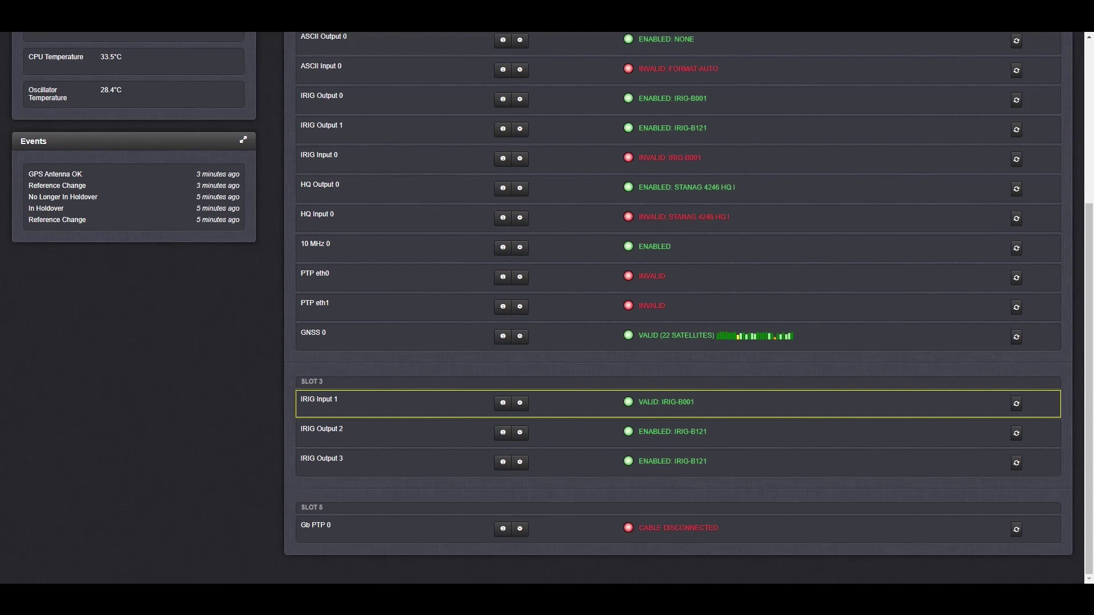
scroll(581, 376, "up", 4)
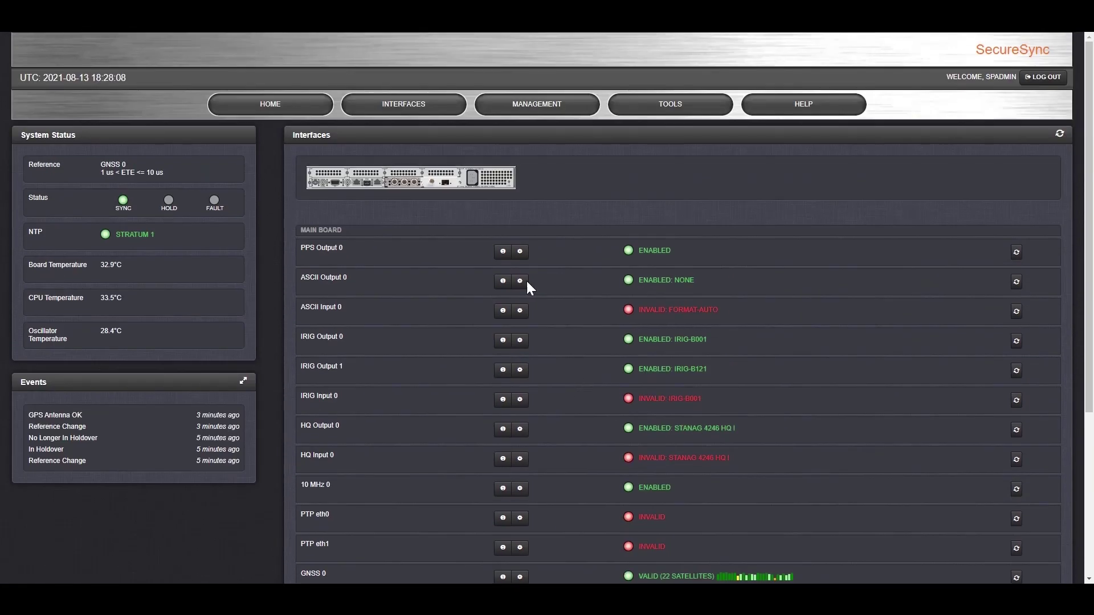
mouse_move(556, 104)
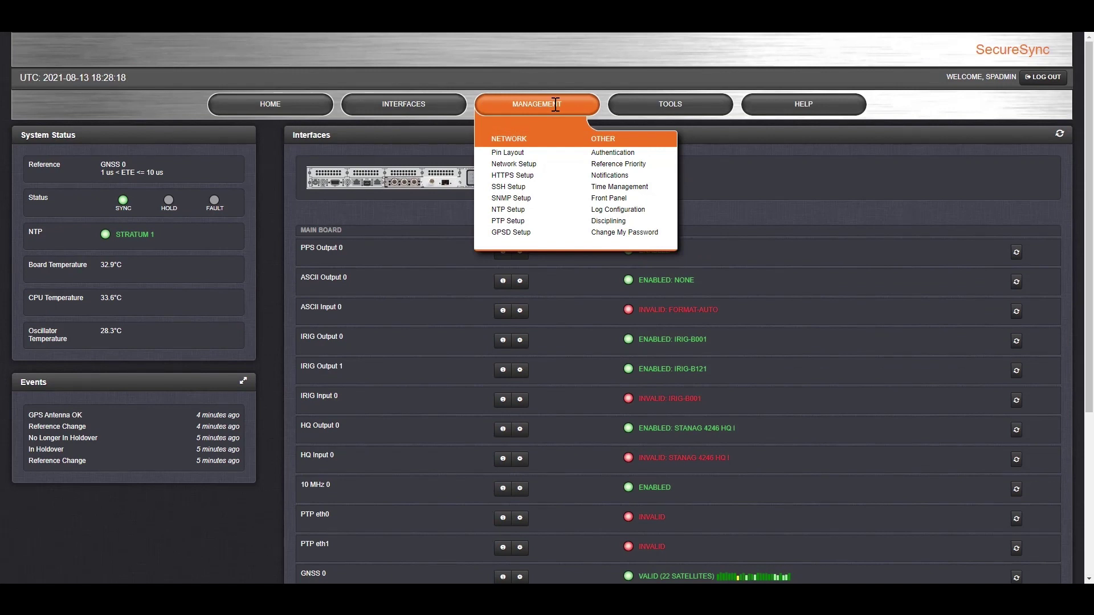
left_click(599, 149)
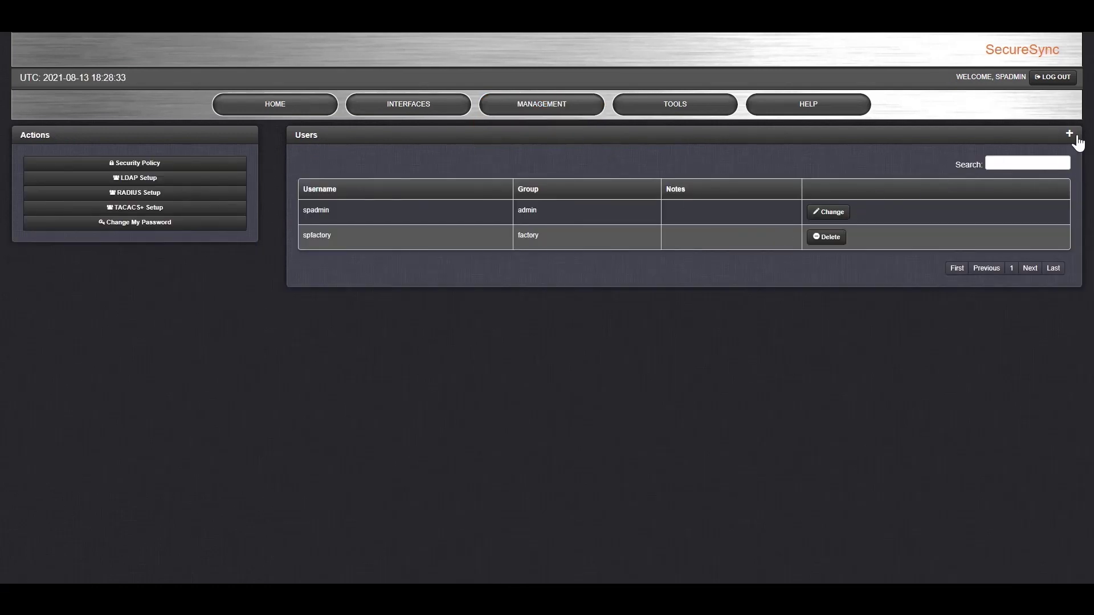
left_click(1074, 136)
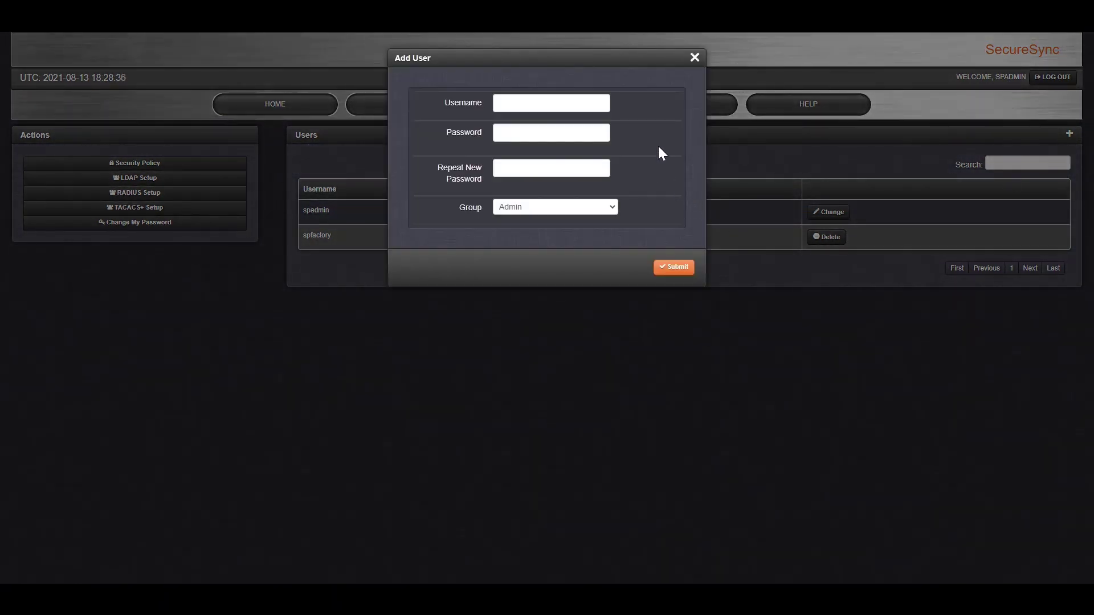
left_click(695, 58)
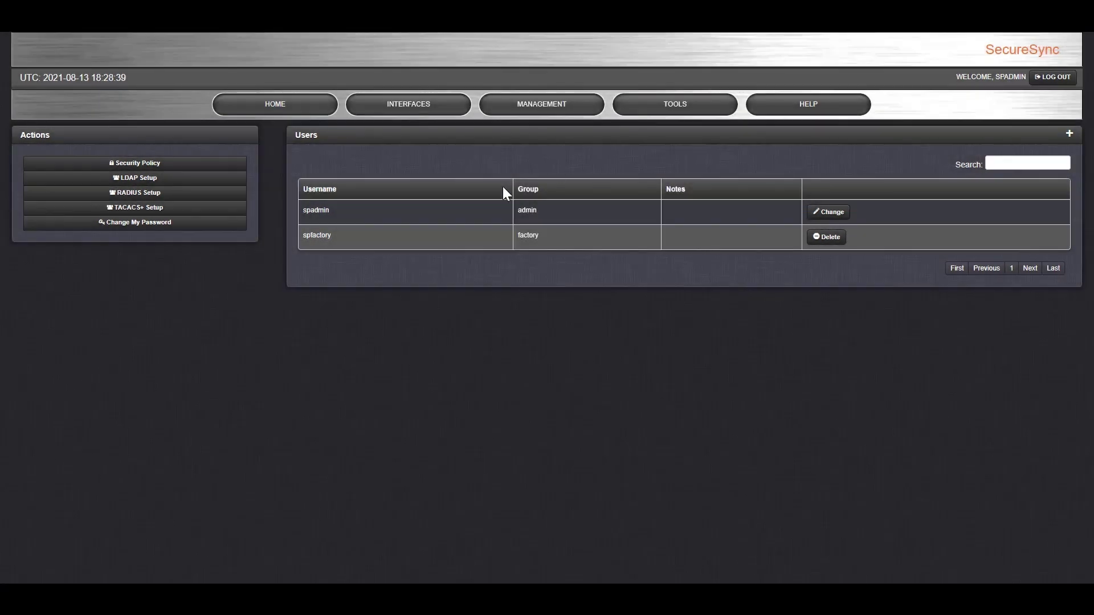
left_click(192, 194)
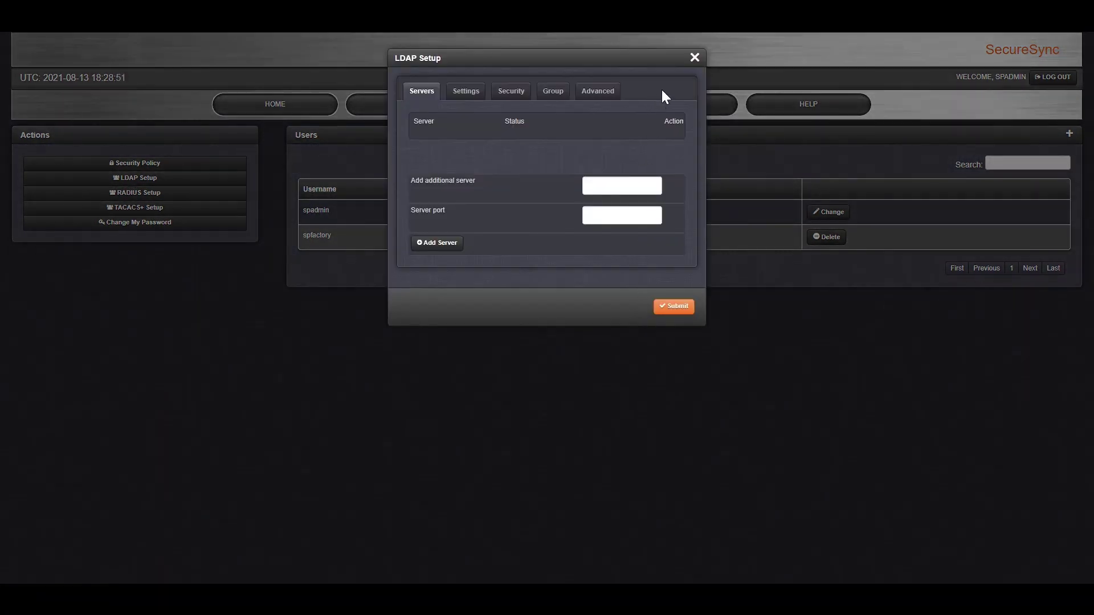
left_click(694, 59)
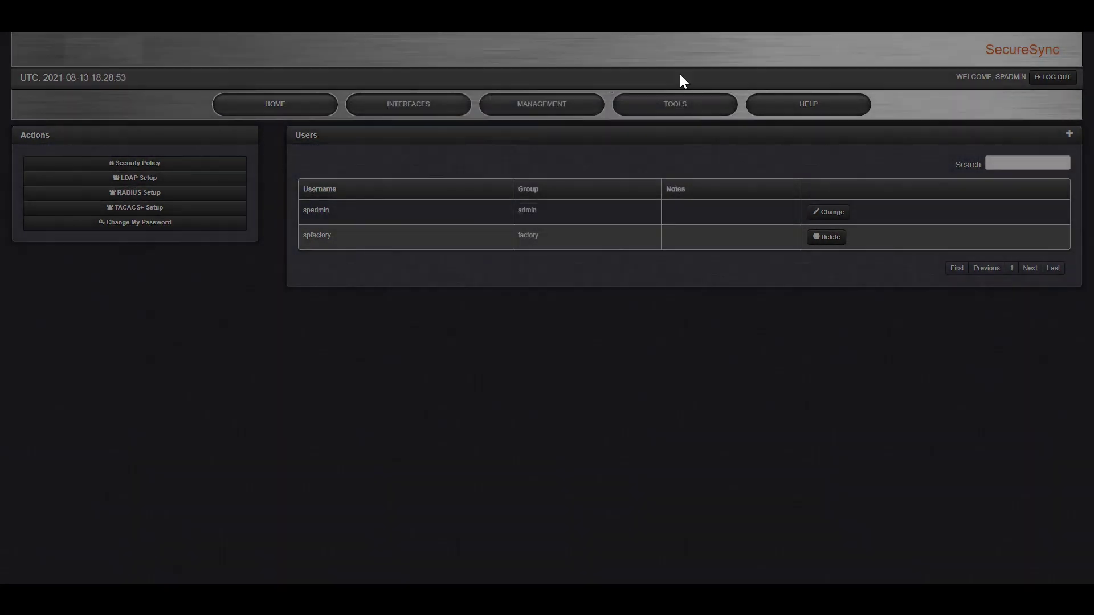
left_click(160, 166)
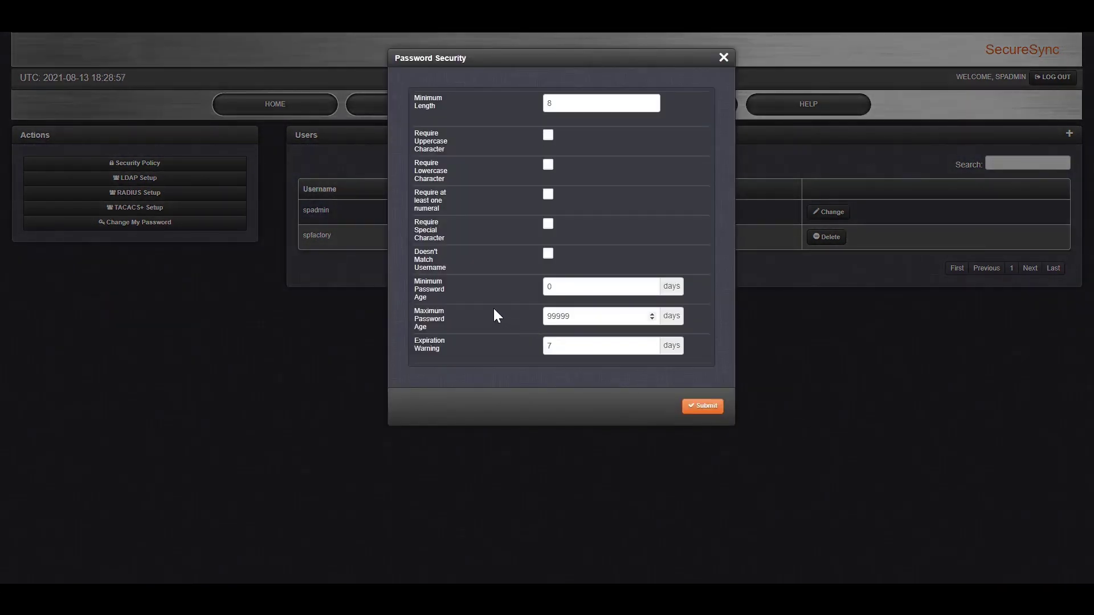
left_click_drag(576, 316, 527, 317)
left_click(723, 58)
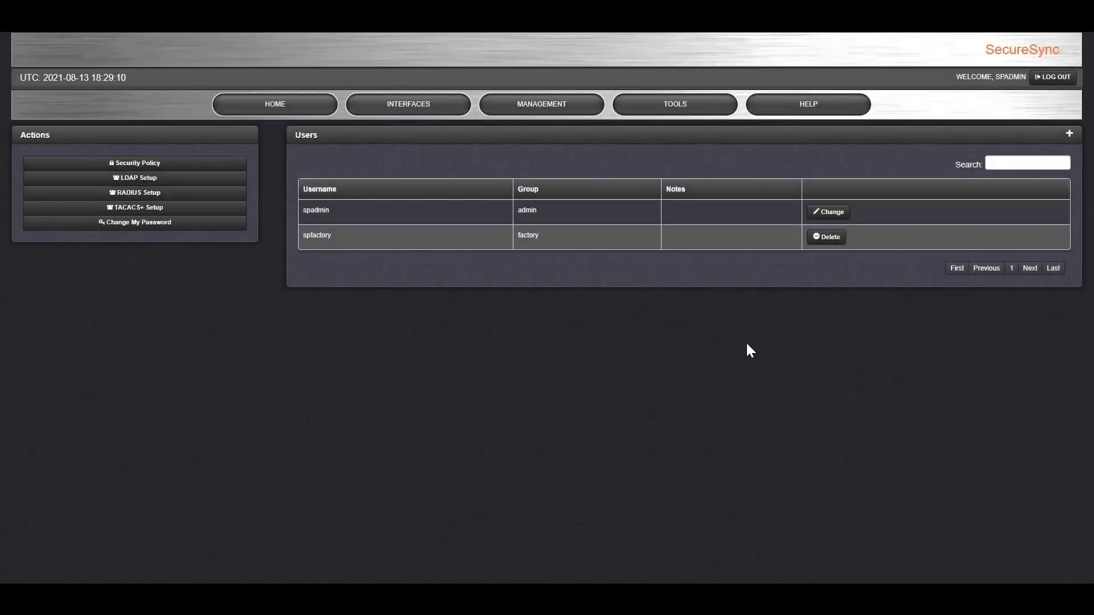
mouse_move(542, 104)
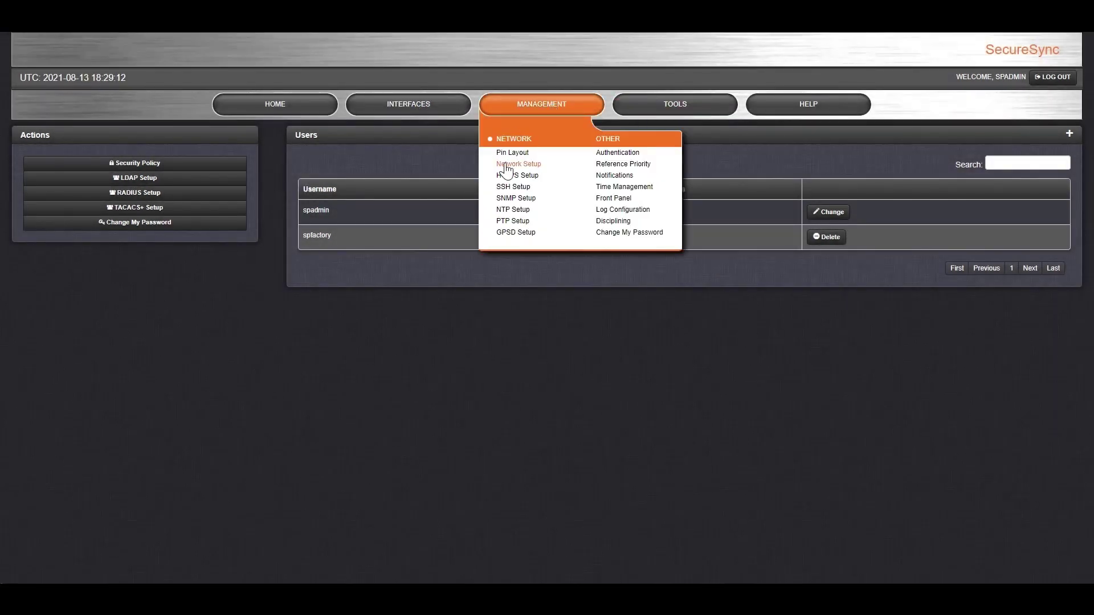
Step: On Network Setup, review the Access Control rules and SSH host-key settings (RSA 2048, DSA 1024, ECDSA 256) unchanged
left_click(506, 165)
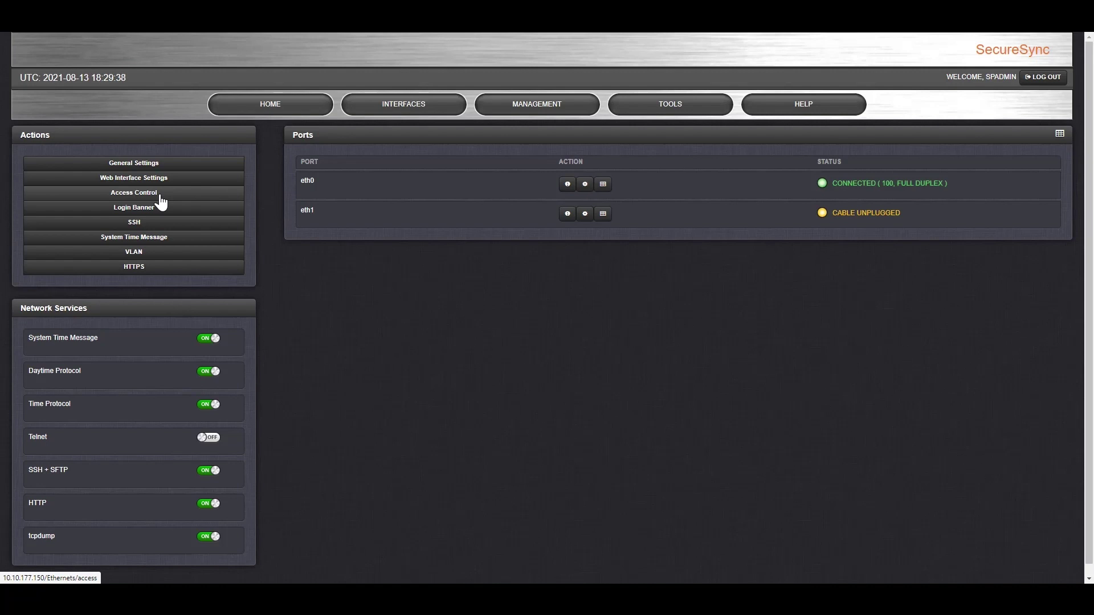
left_click(160, 196)
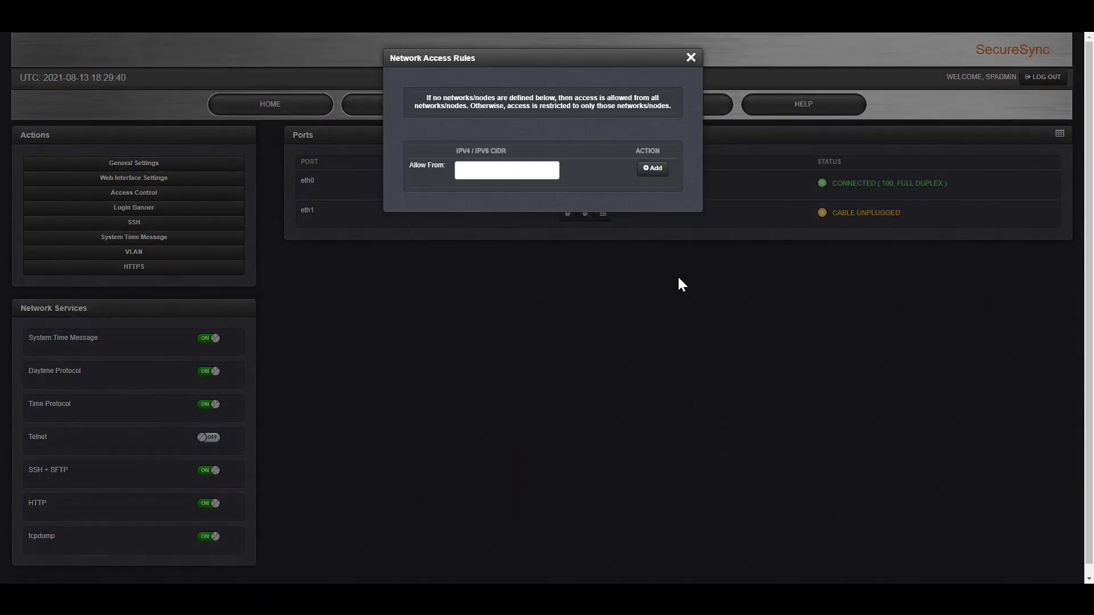
left_click(691, 58)
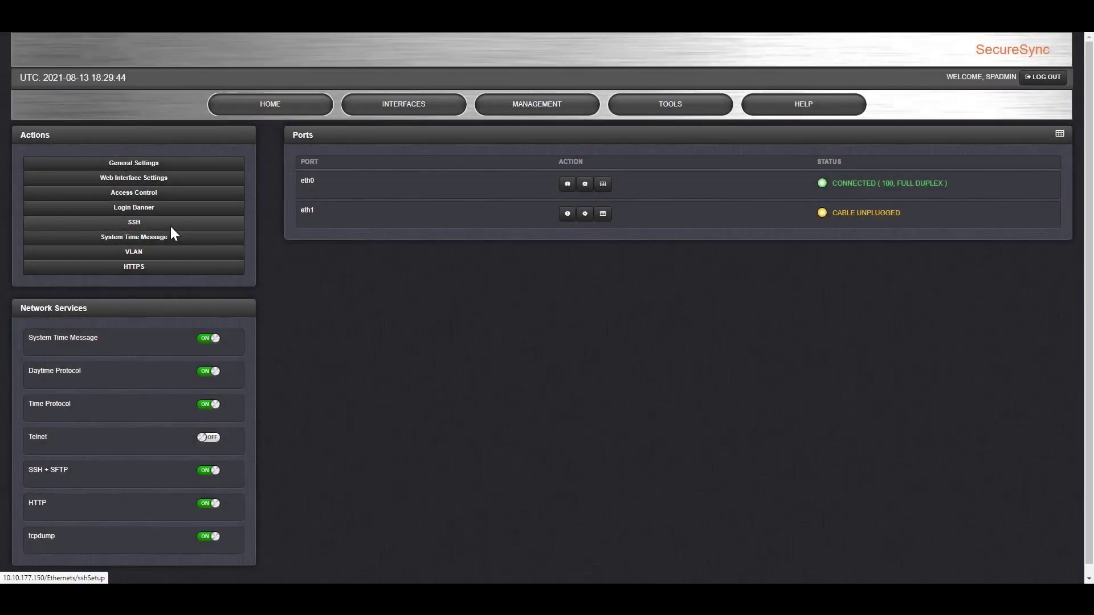
left_click(171, 228)
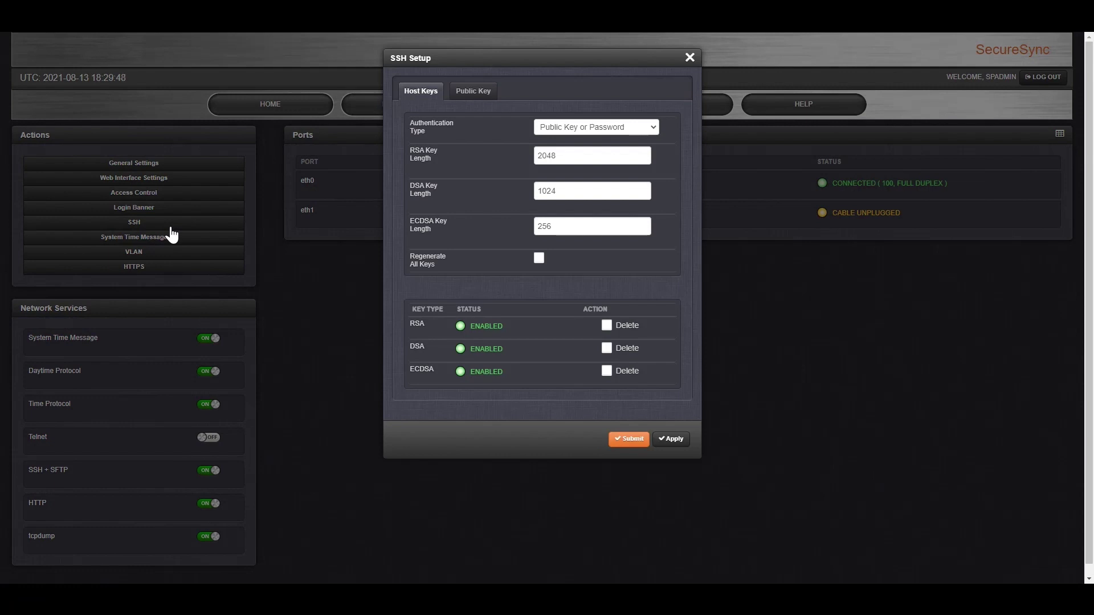
left_click(690, 57)
Step: View the system configuration under TOOLS > Upgrade/Backup, then open the BroadShield jamming and spoofing monitor
mouse_move(663, 98)
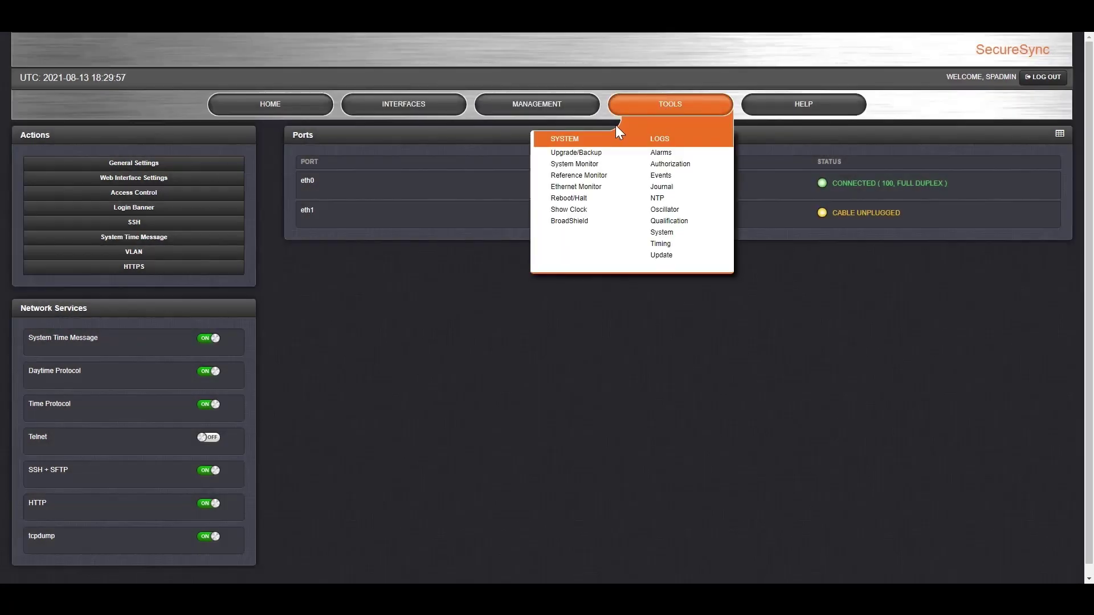
left_click(566, 154)
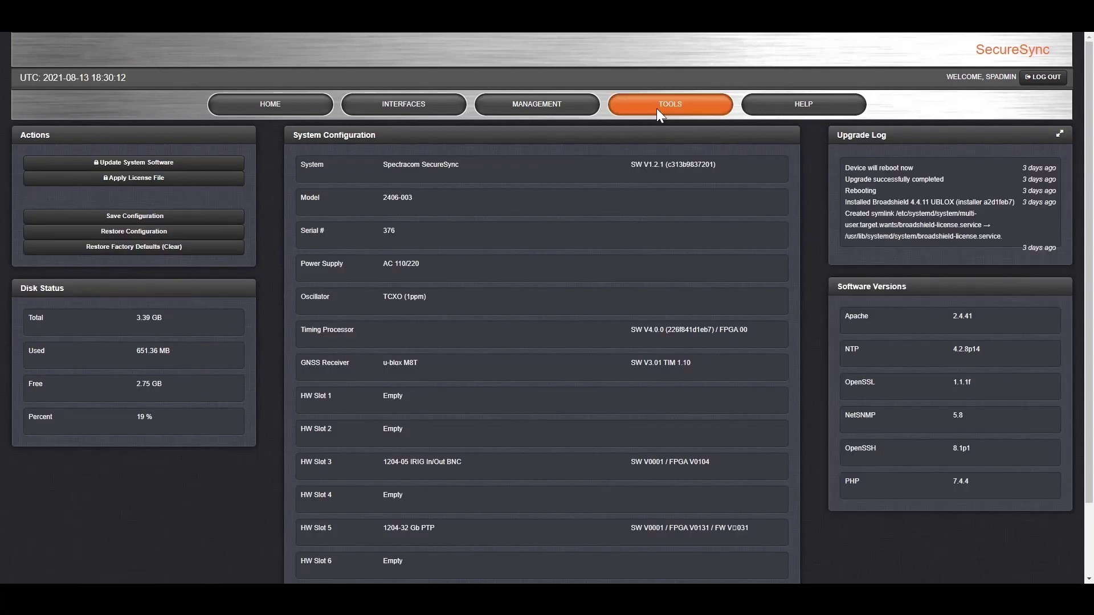
mouse_move(658, 112)
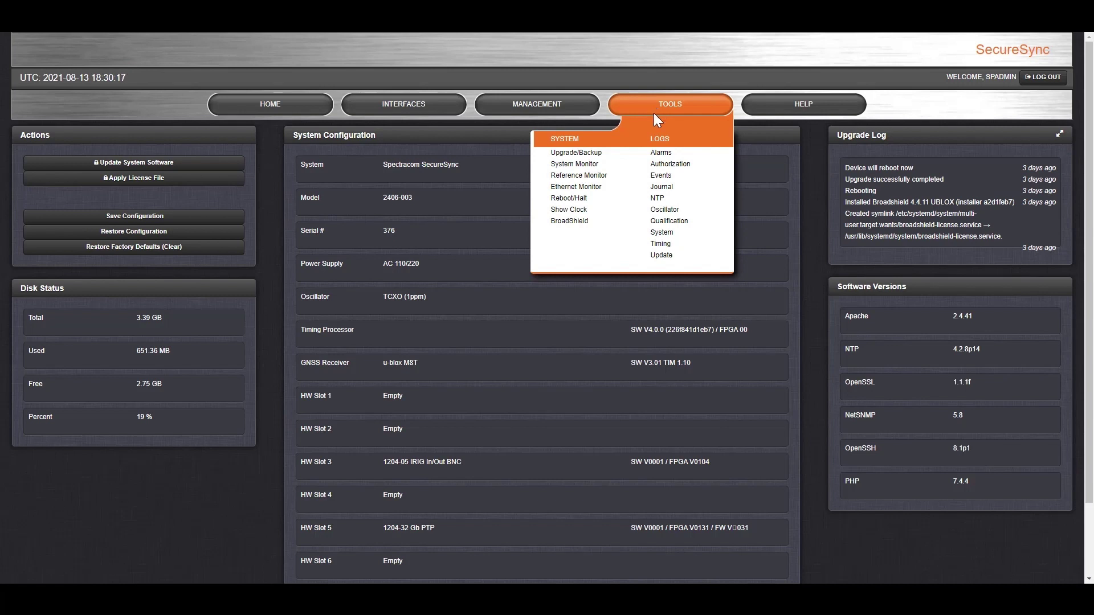
left_click(567, 221)
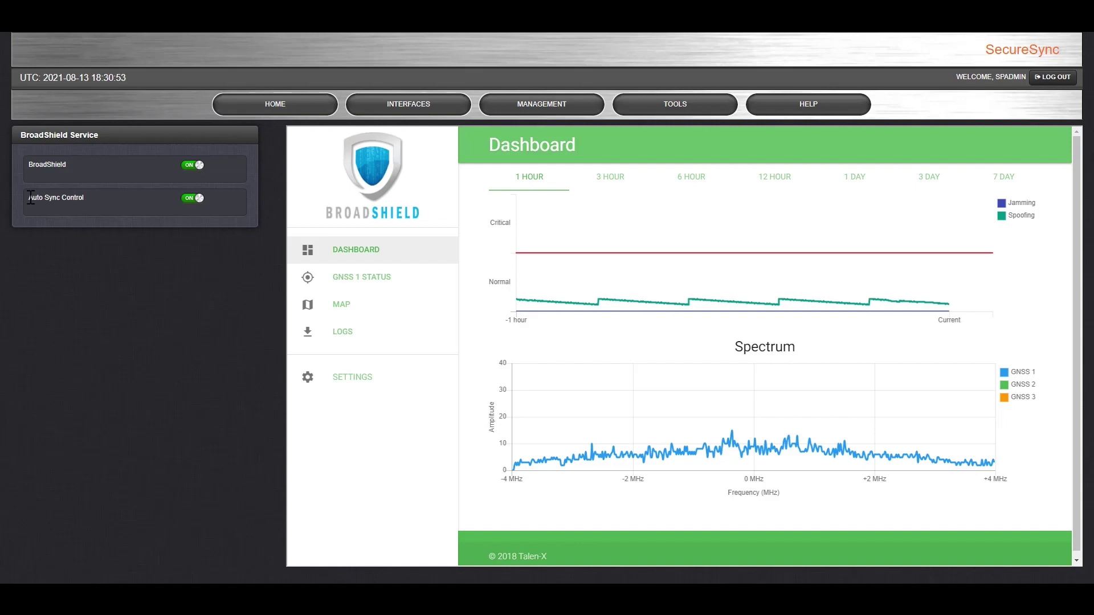
Step: Clear an accidental text selection while the BroadShield jamming, spoofing and GNSS spectrum dashboard loads
left_click_drag(30, 197, 109, 198)
left_click(116, 227)
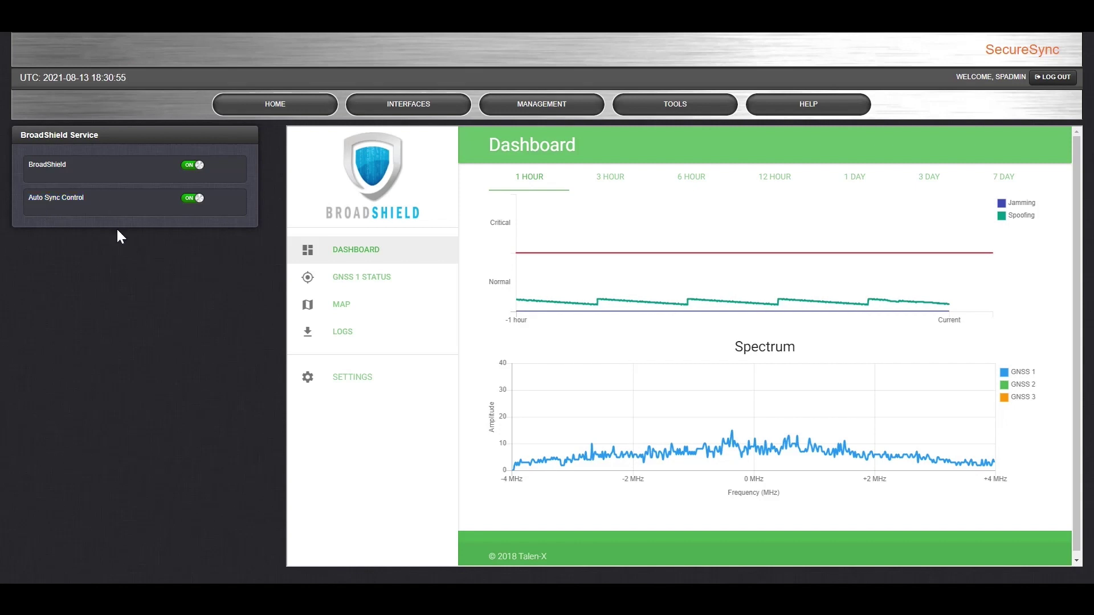